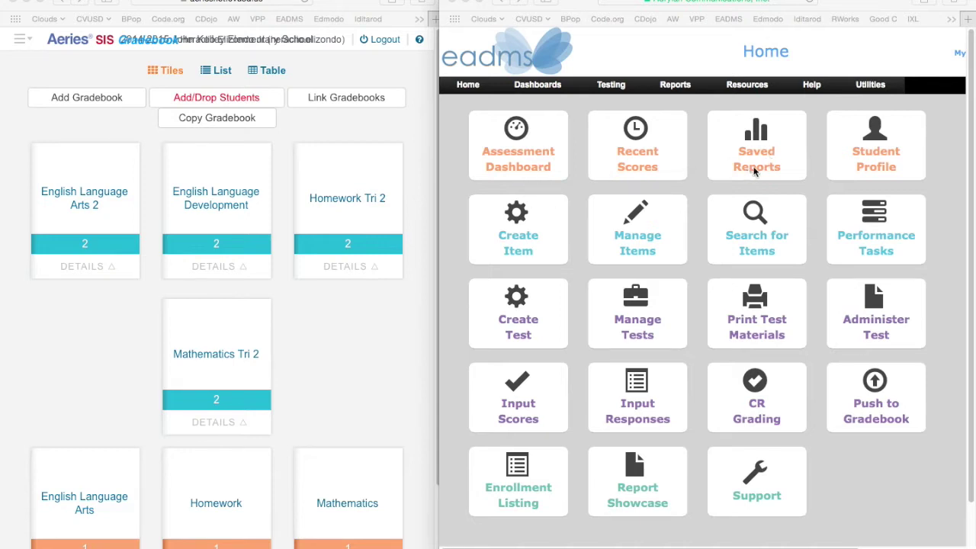
- Open the Push to Gradebook list of recently administered tests in EADMS
left_click(876, 386)
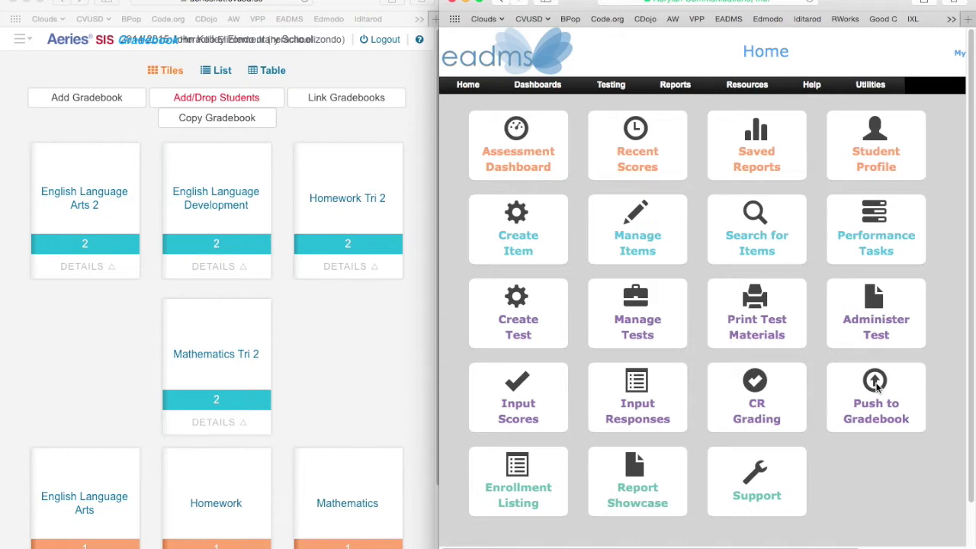
left_click(877, 387)
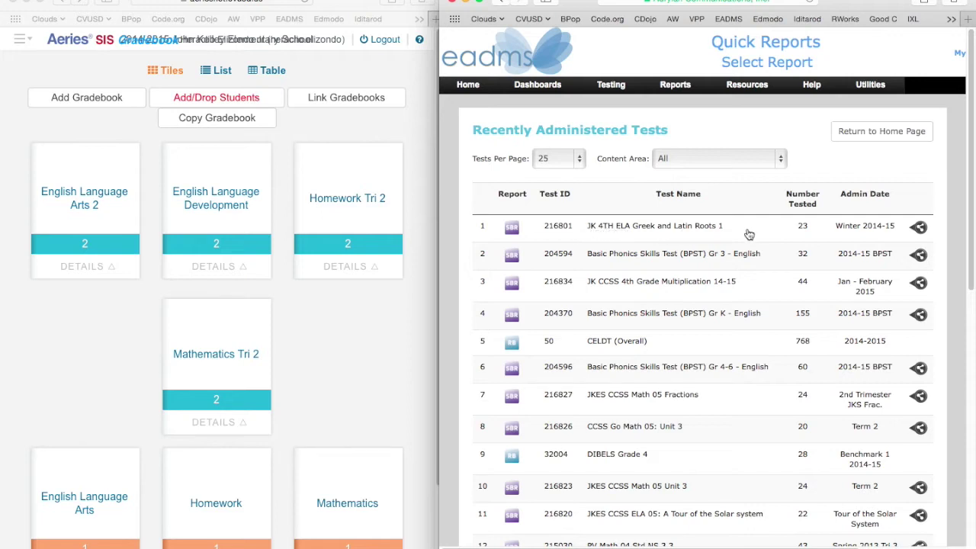
- Switch to Aeries and start a new assignment in the English Language Arts 2 gradebook, named "JK 4th ELA Greek and Latin Roots 1"
left_click(361, 347)
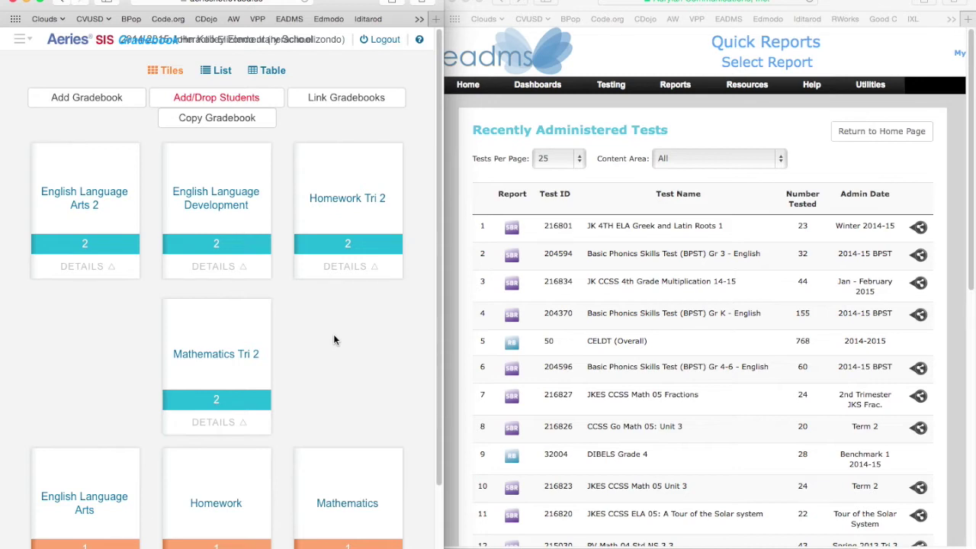
left_click(92, 202)
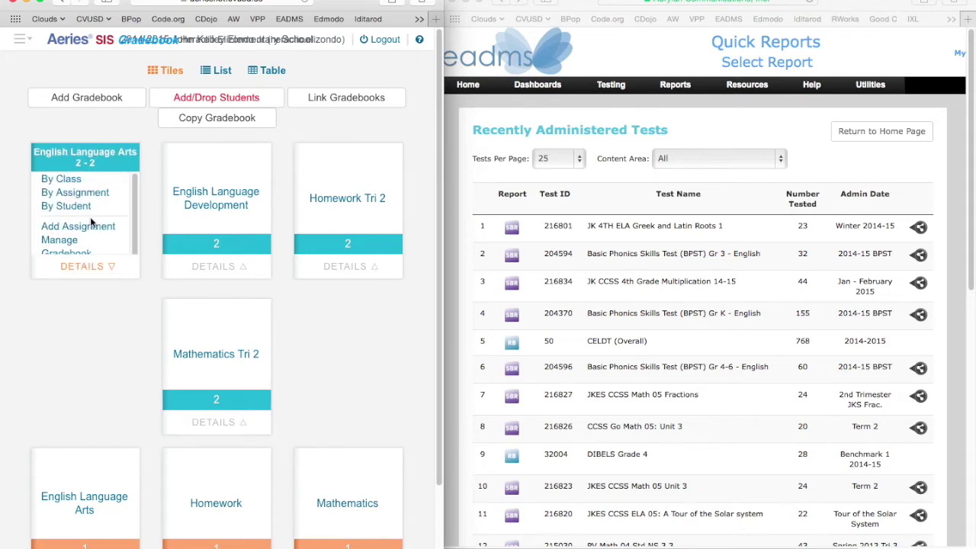
left_click(81, 226)
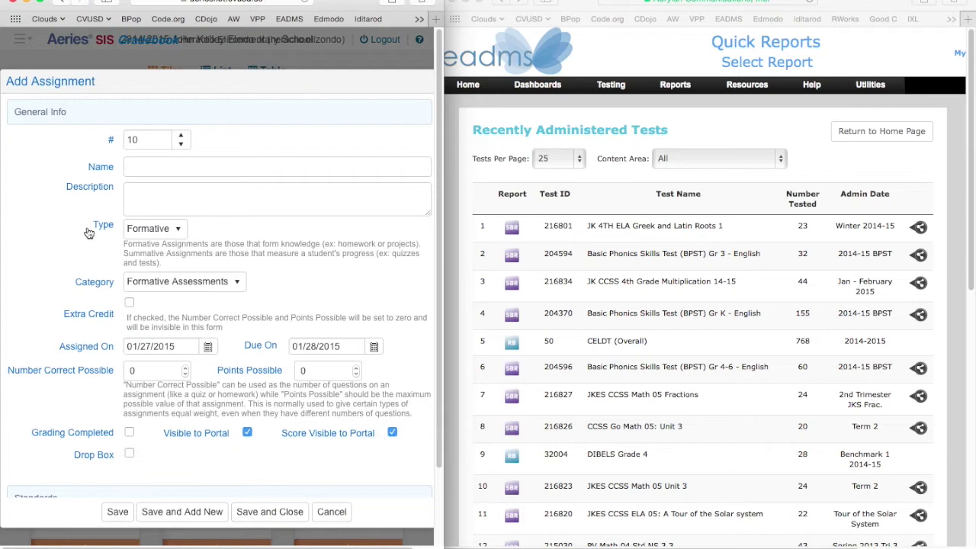
left_click(153, 172)
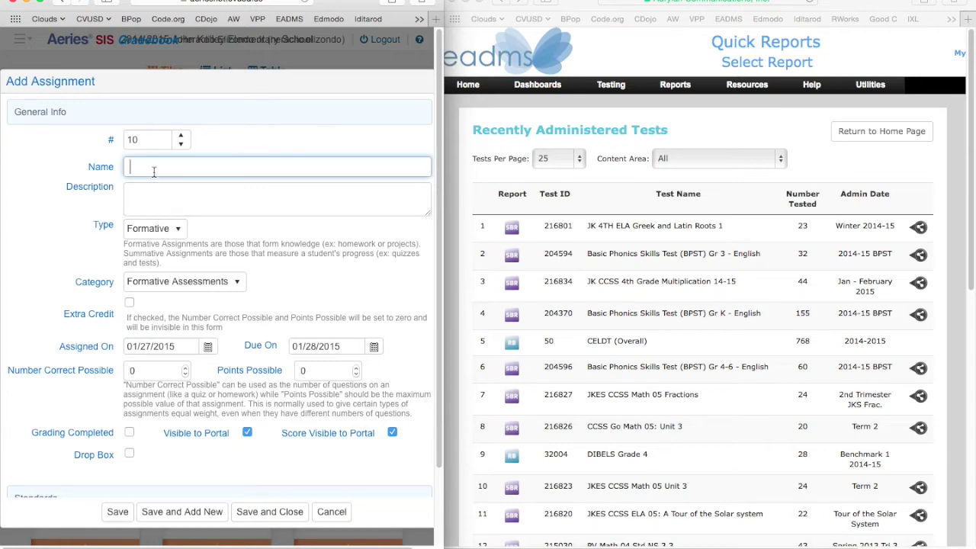
type("JK 4th ELA Greek and Lating")
key("BackSpace")
key("BackSpace")
type("Roots 1")
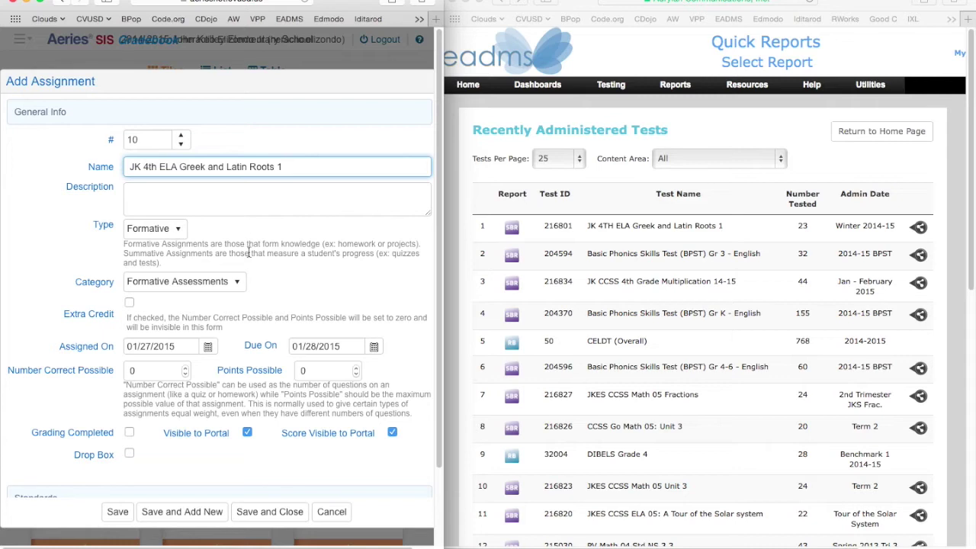
- Set the new assignment's due date to 01/30/2015
scroll(265, 343, "down", 2)
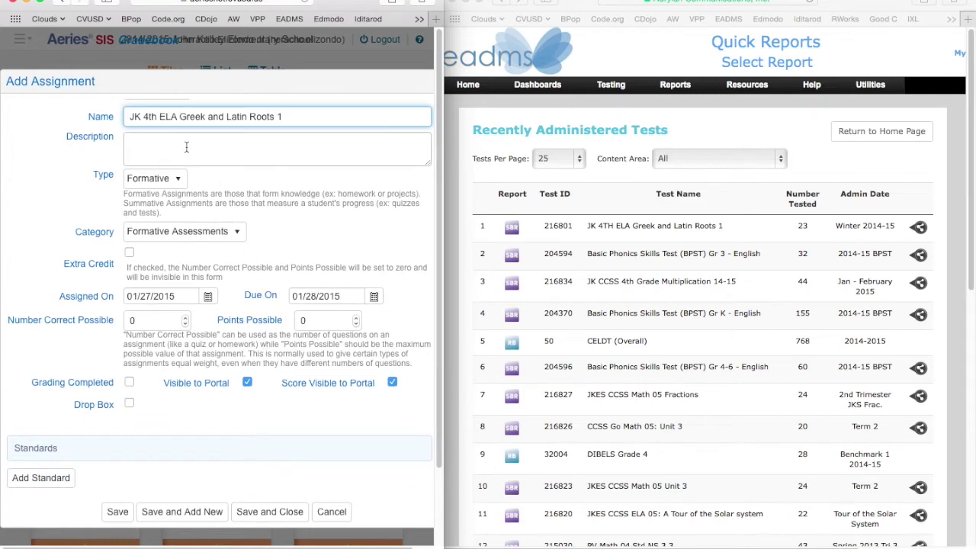
left_click(207, 297)
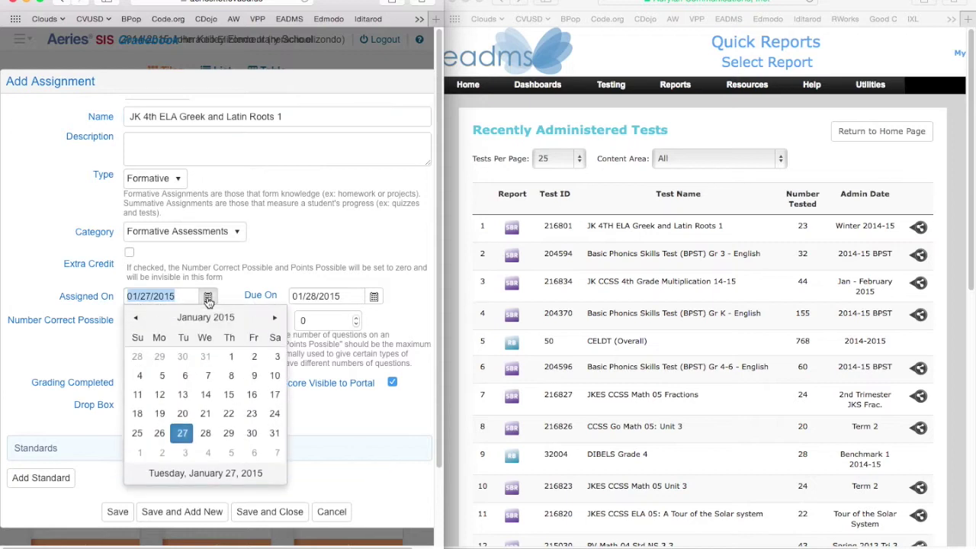
left_click(373, 296)
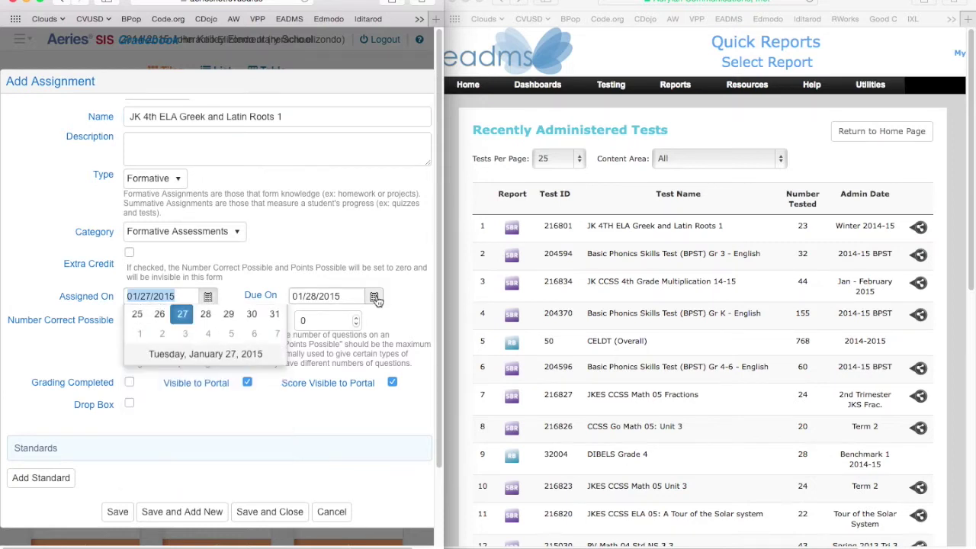
left_click(401, 434)
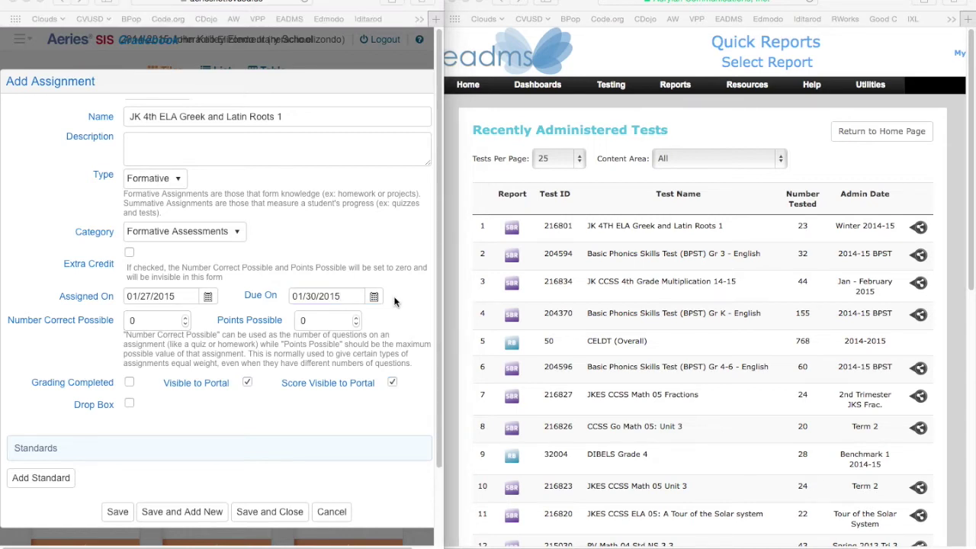
- Set the assignment's Number Correct Possible and Points Possible to 6
left_click(150, 318)
key("BackSpace")
type("6")
left_click(187, 431)
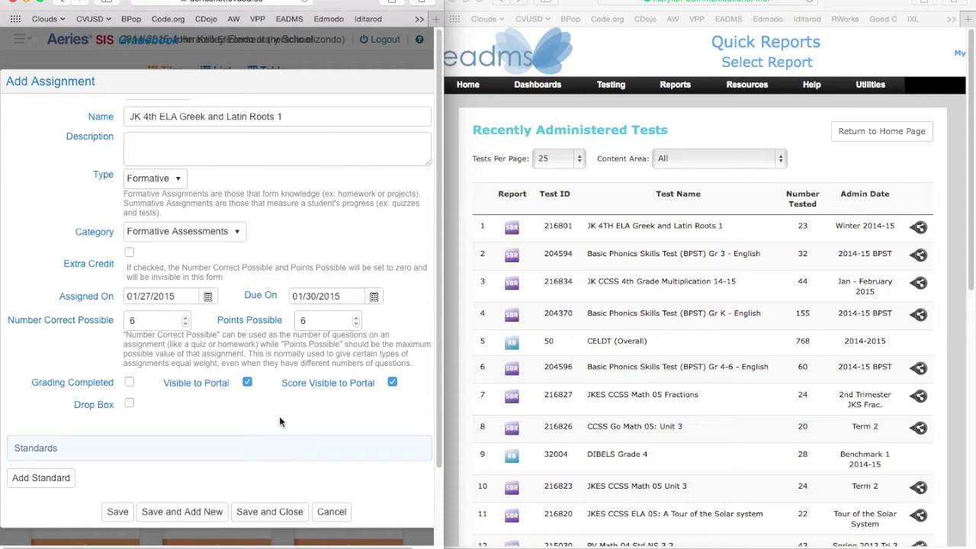
- Attach the Grade 4 Language vocabulary standard CEL.4.L.4b, on Greek and Latin affixes and roots, to the assignment
scroll(175, 405, "down", 3)
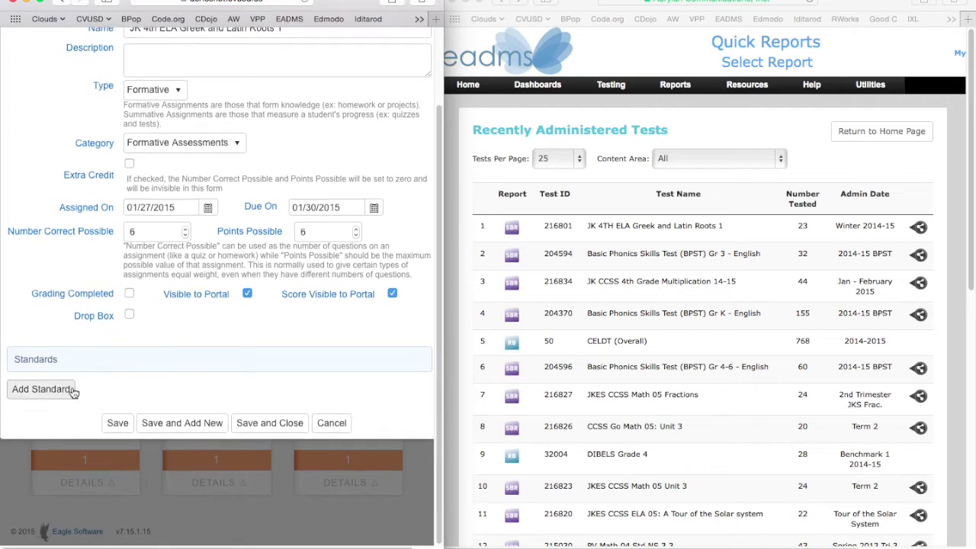
left_click(38, 390)
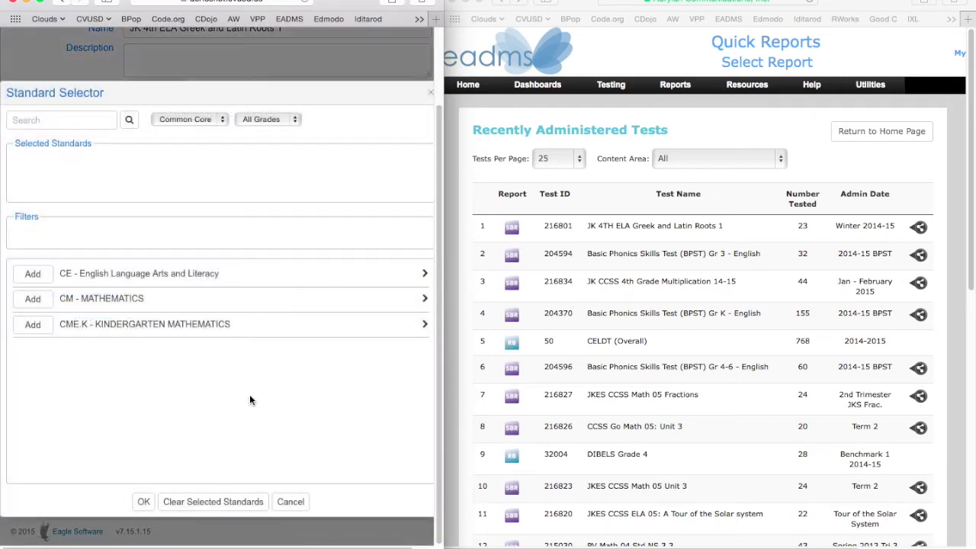
left_click(179, 274)
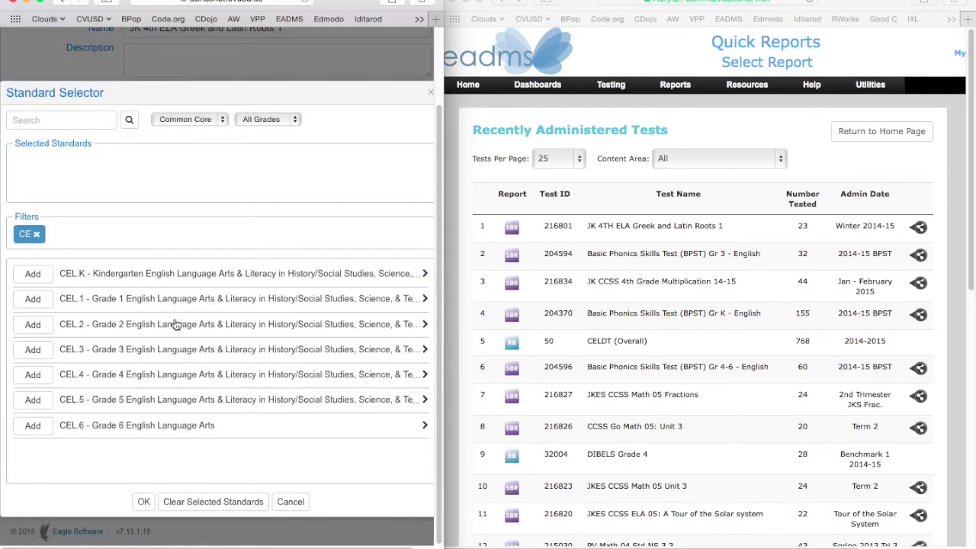
left_click(163, 375)
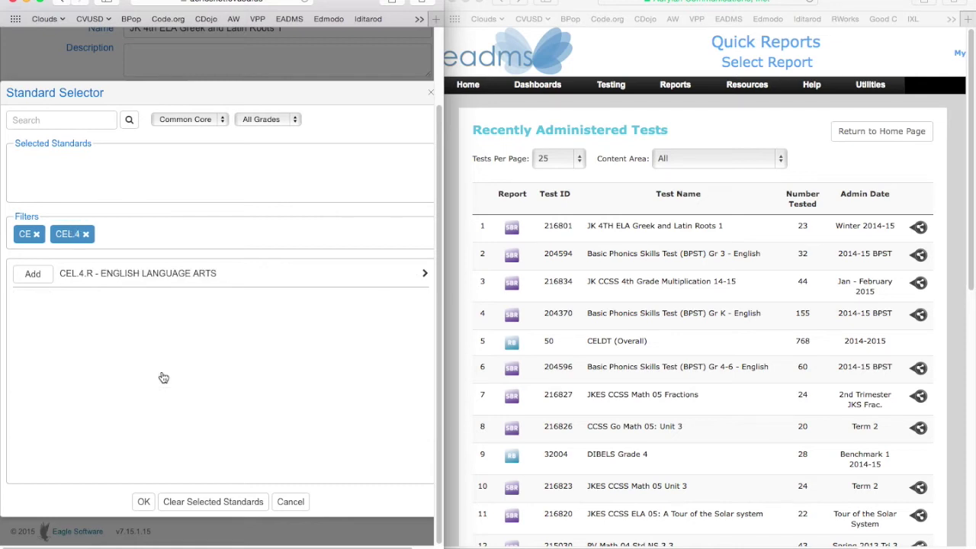
left_click(169, 279)
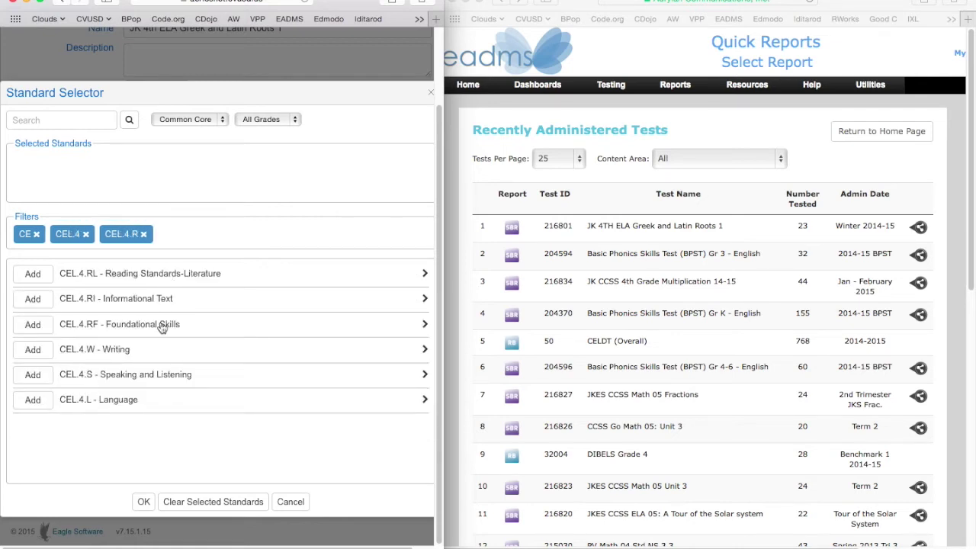
left_click(178, 401)
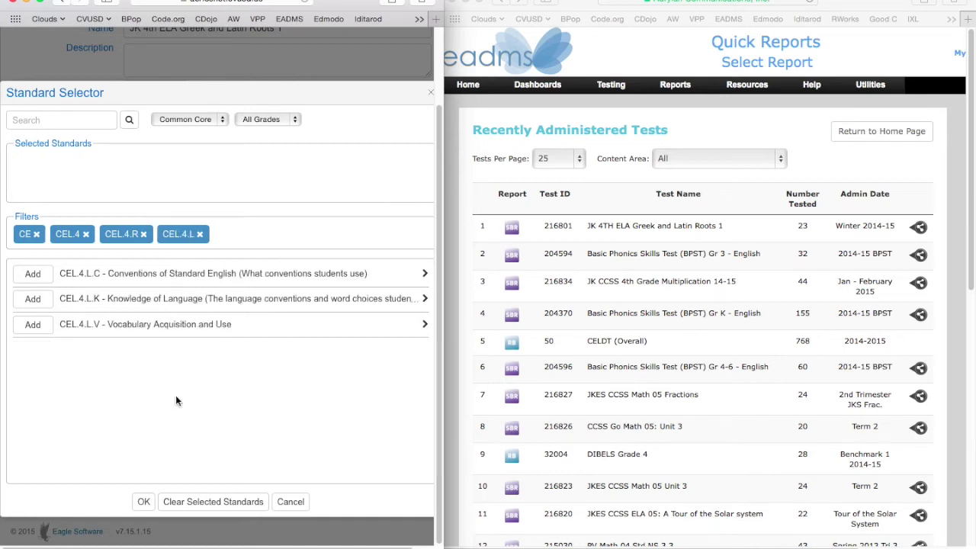
left_click(170, 328)
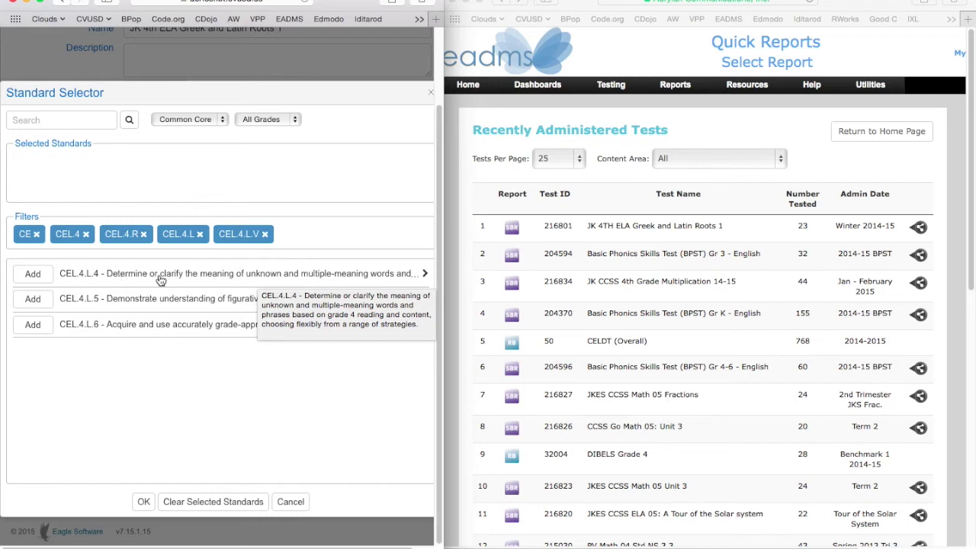
left_click(279, 274)
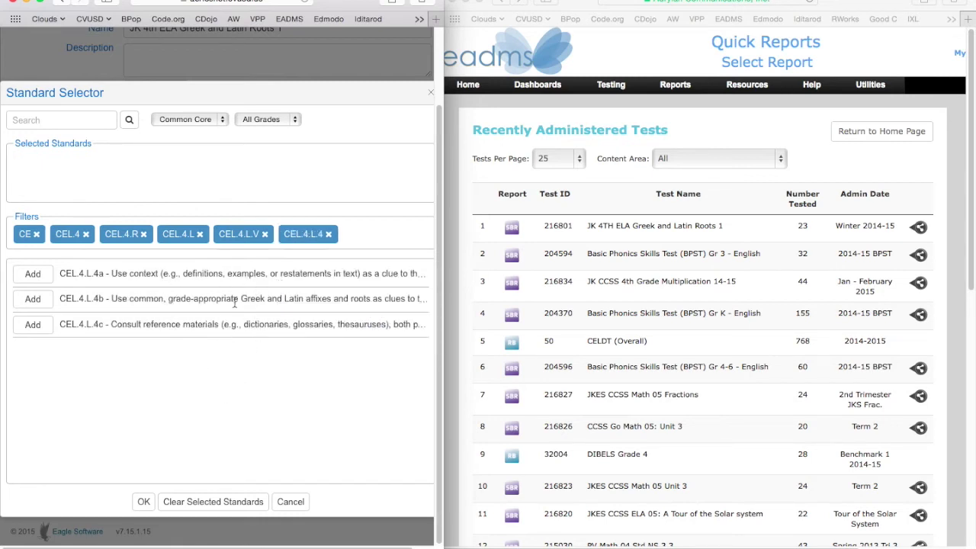
left_click_drag(241, 298, 329, 301)
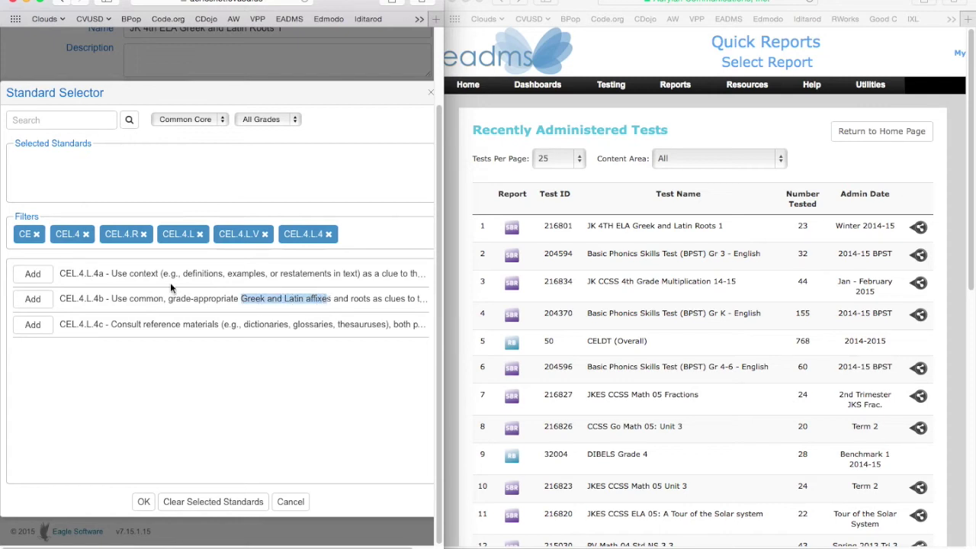
left_click(32, 299)
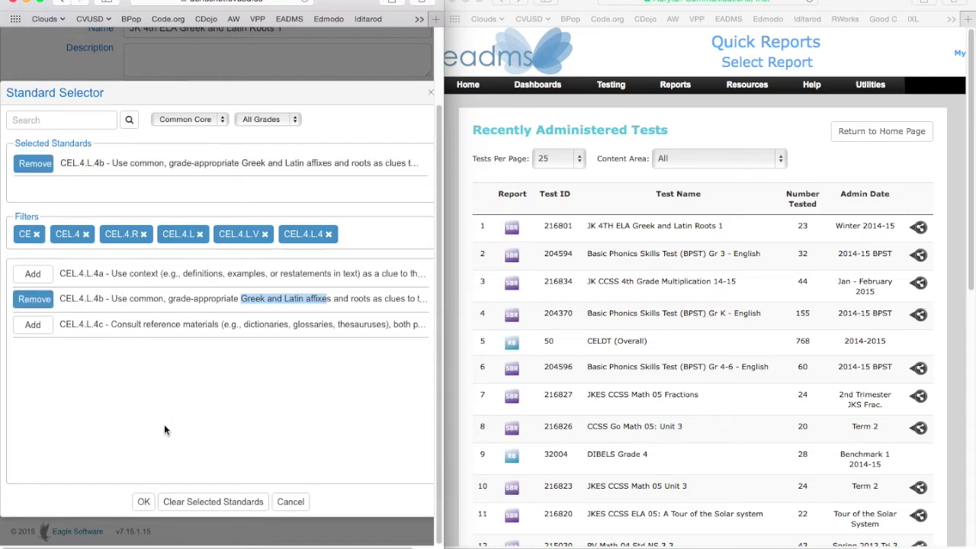
left_click(143, 501)
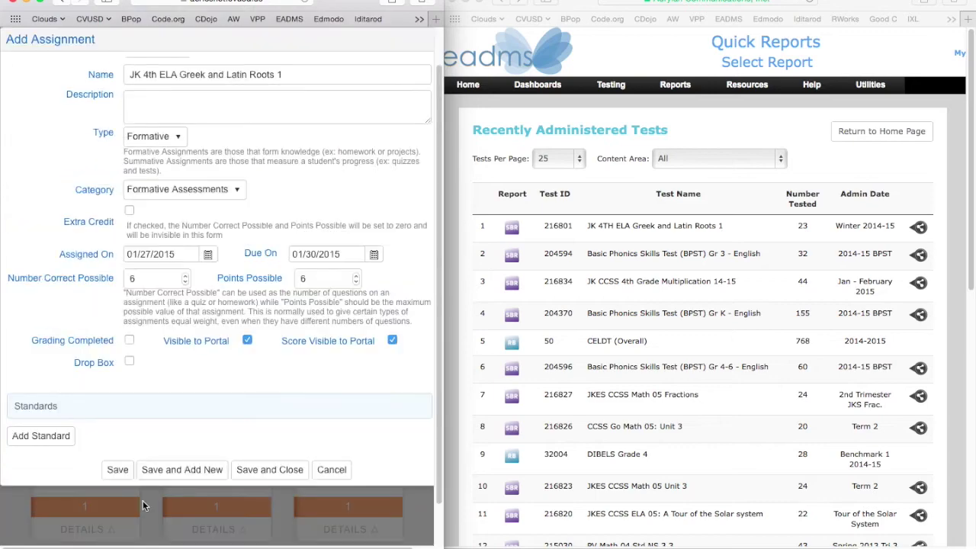
- Save and close the new assignment and open its score sheet in the English Language Arts 2 gradebook
scroll(252, 368, "down", 3)
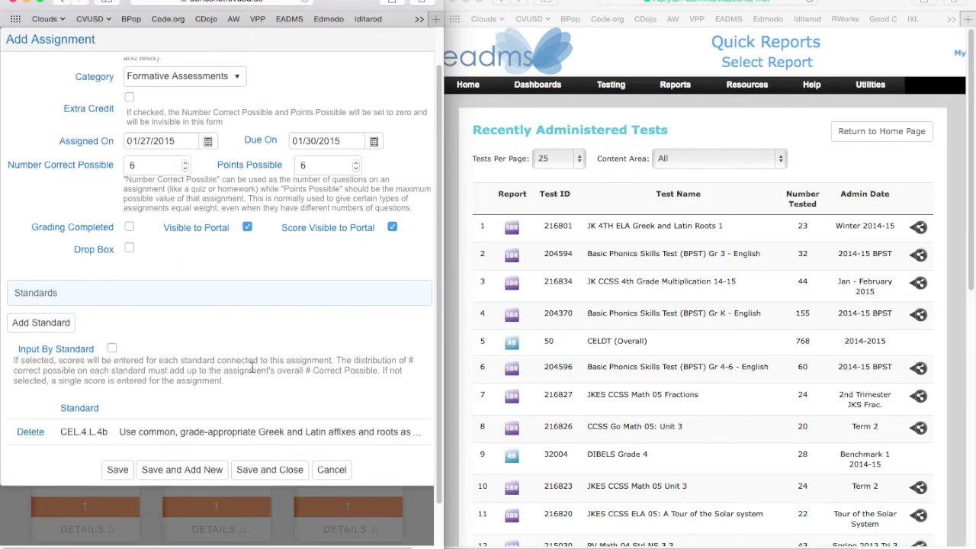
scroll(258, 394, "down", 2)
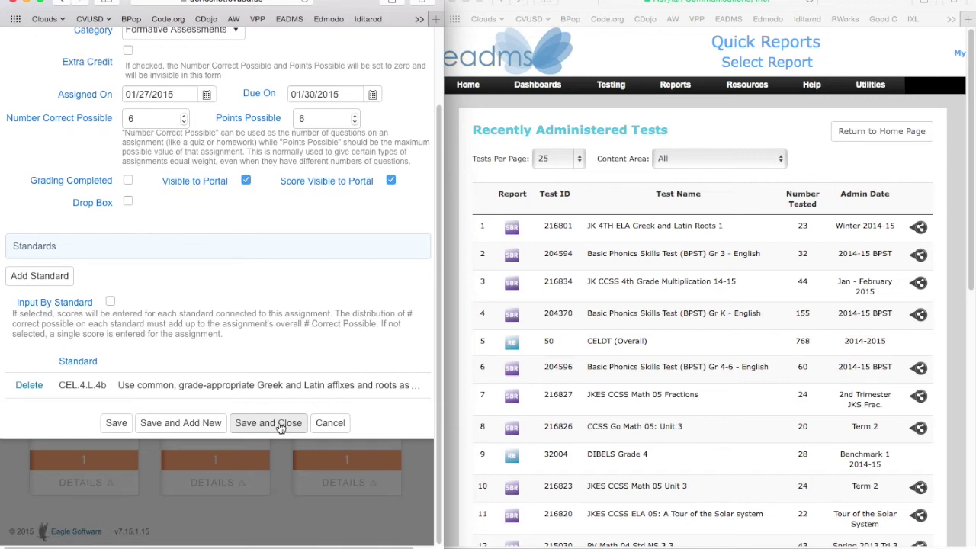
left_click(268, 423)
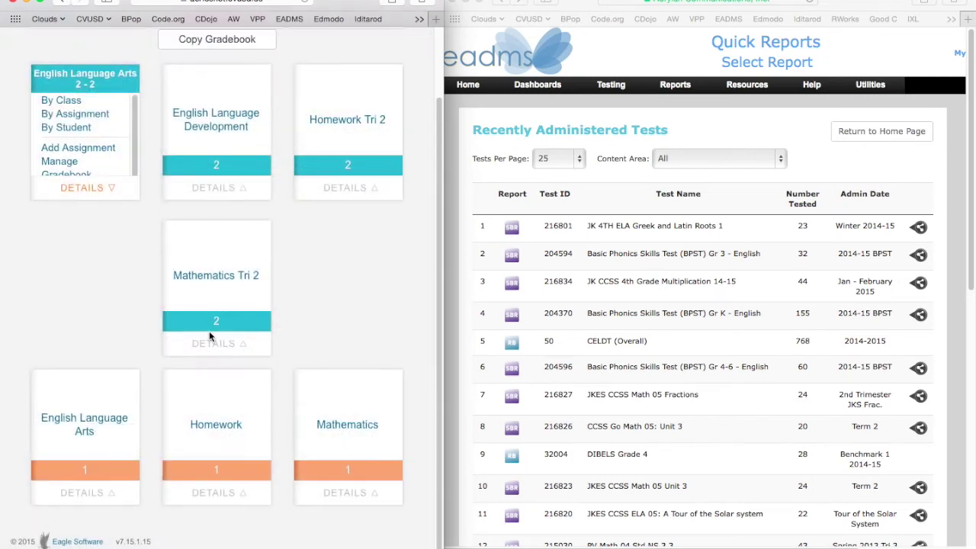
left_click(66, 121)
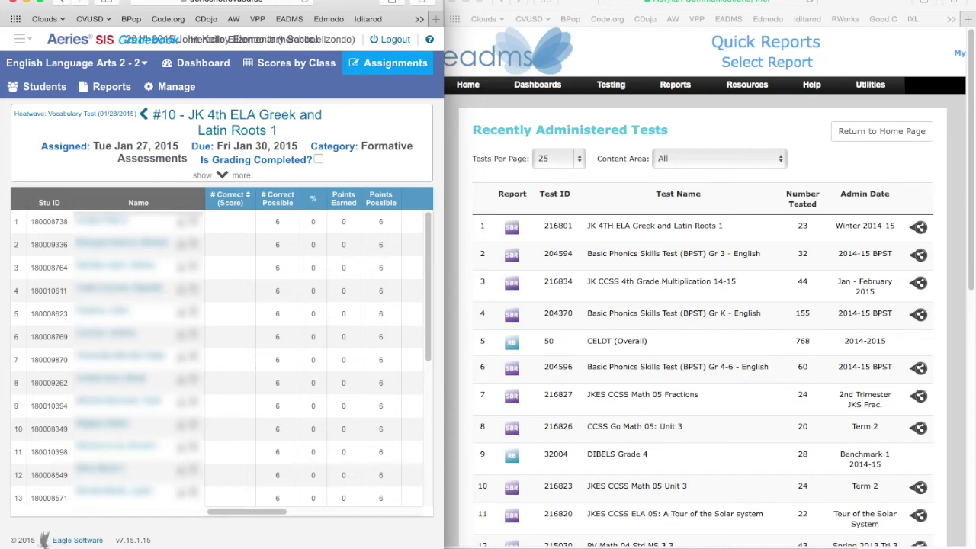
- Switch to EADMS, open the gradebook push for the JK 4TH ELA Greek and Latin Roots 1 test, and select the gradebook owner as teacher
left_click(765, 202)
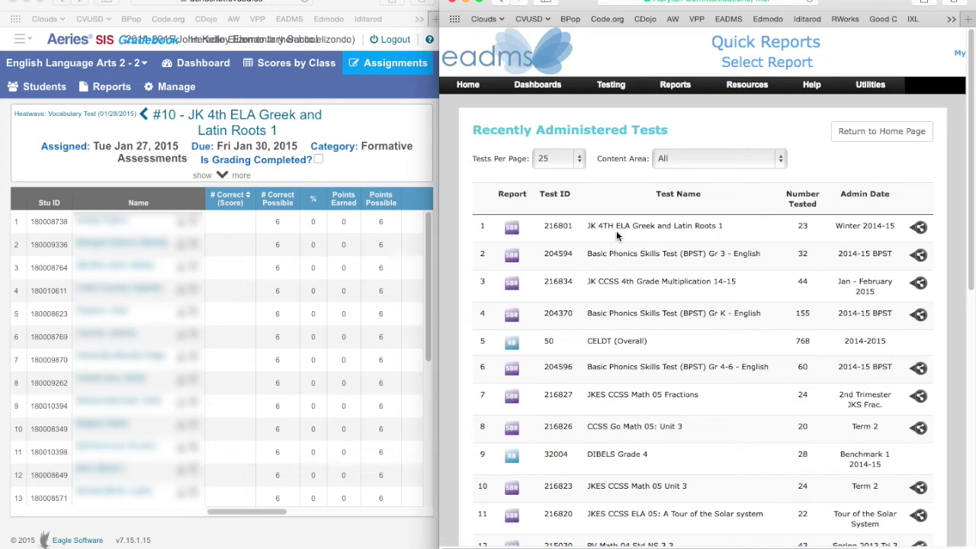
left_click(918, 229)
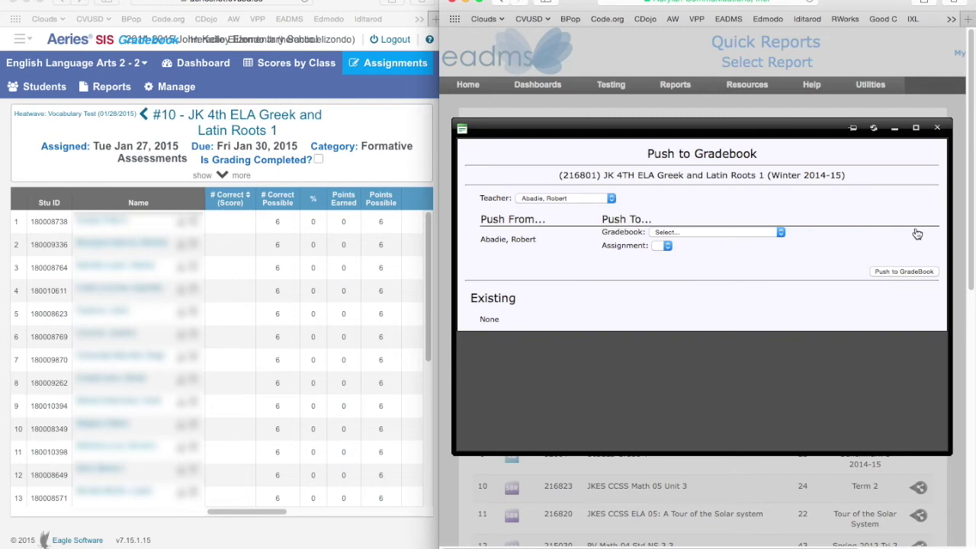
left_click(578, 199)
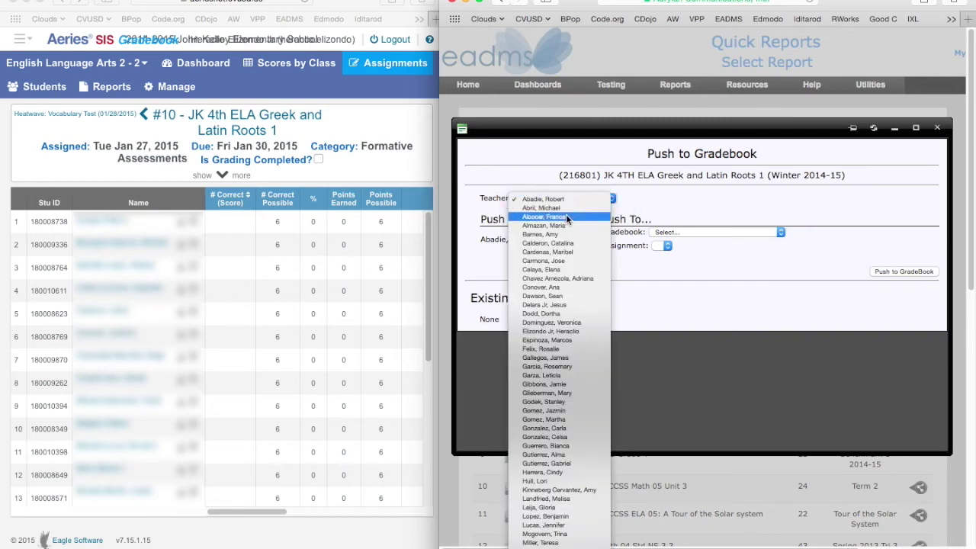
left_click(556, 330)
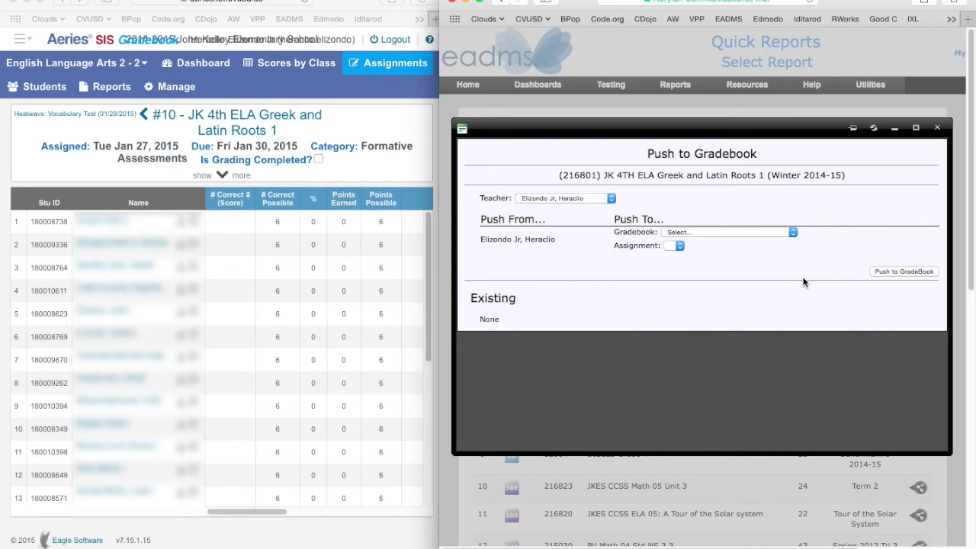
- Set the push target to gradebook "0 - English Language Arts 2 - 2" and assignment "JK 4th ELA Greek and Latin Roots 1"
left_click(731, 231)
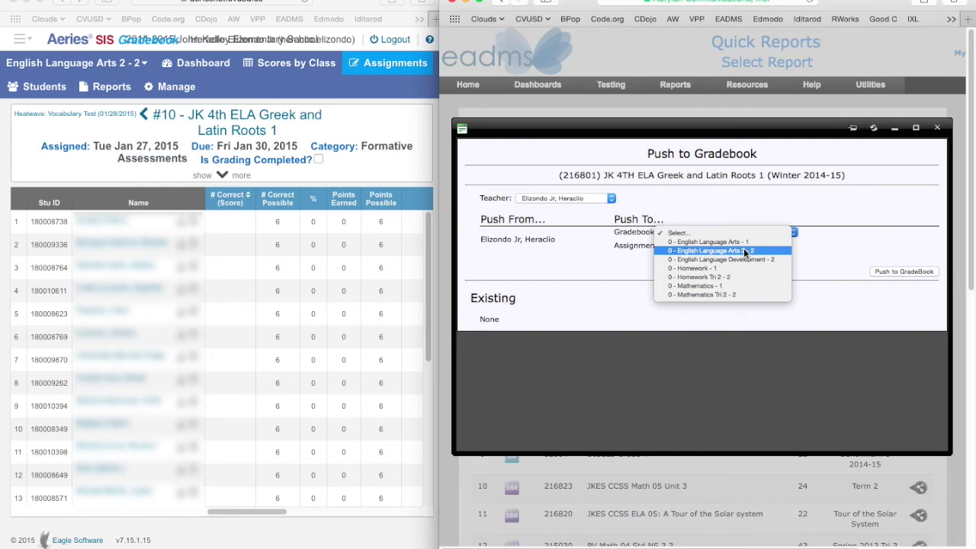
left_click(745, 251)
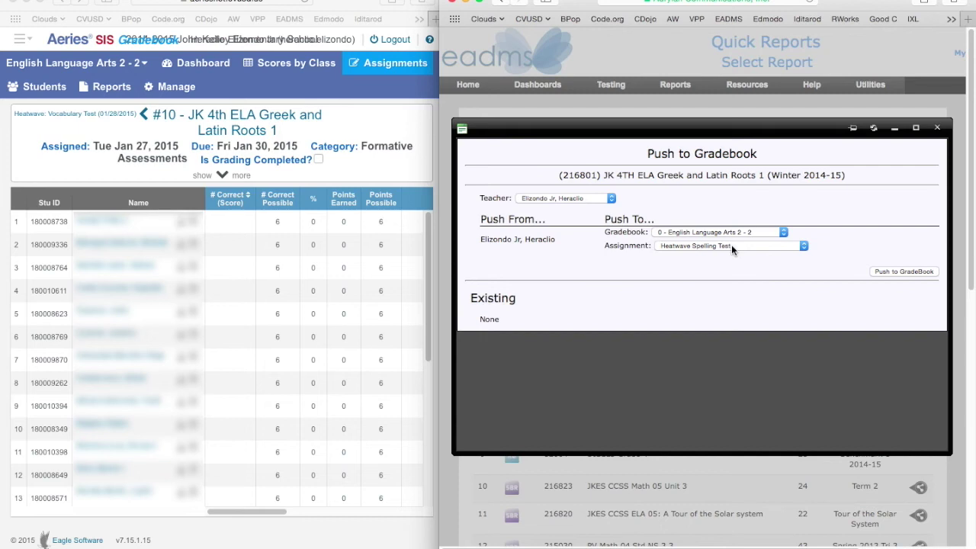
left_click(731, 248)
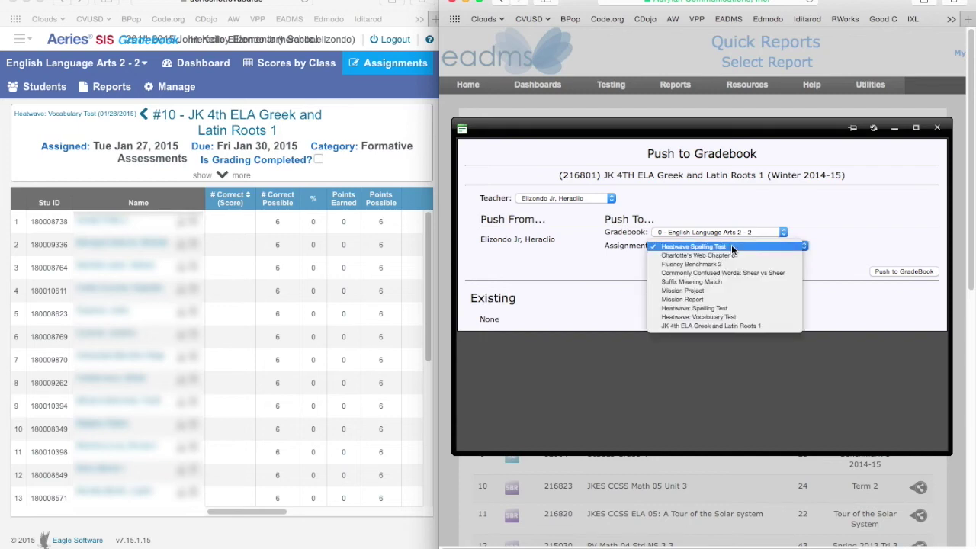
left_click(731, 326)
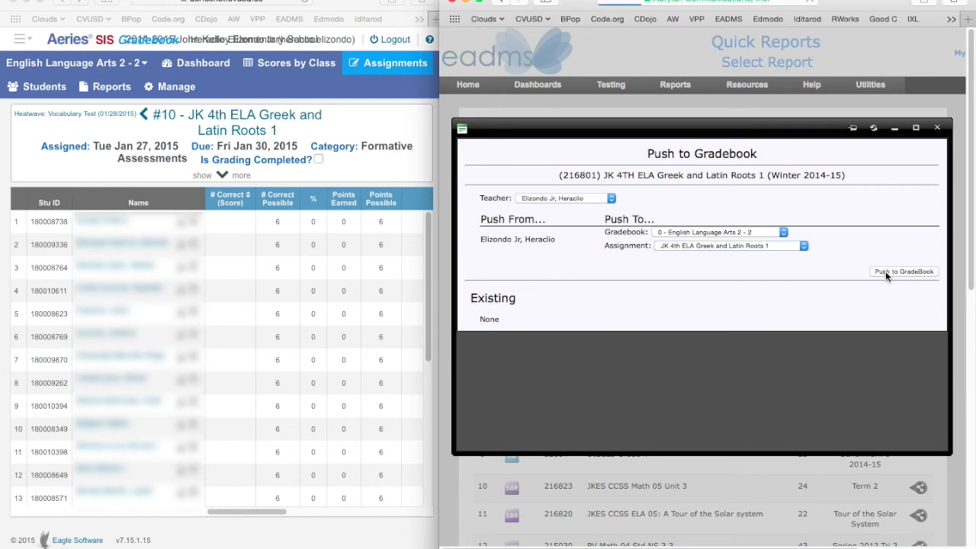
- Push the test scores to the selected gradebook assignment, and switch to Aeries to reload the assignment's score sheet
left_click(885, 270)
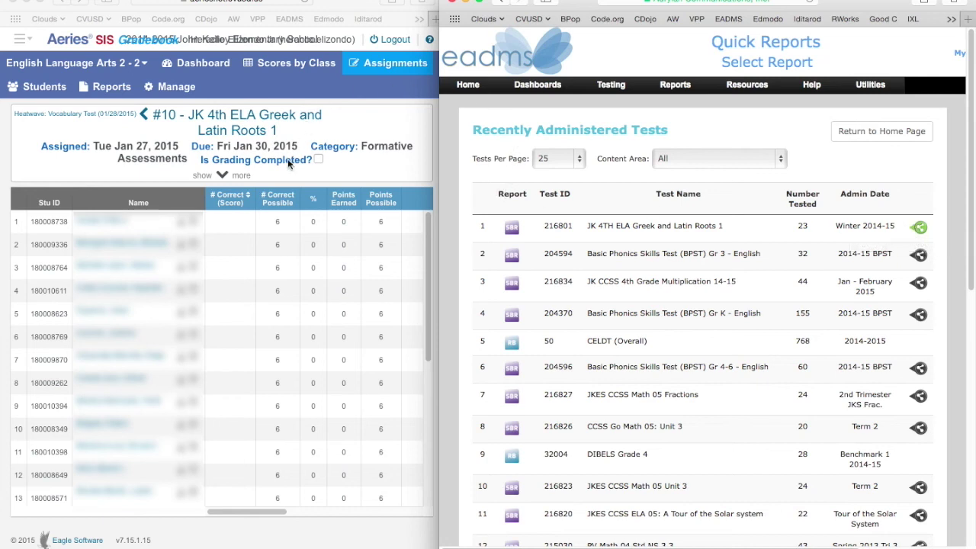
left_click(384, 171)
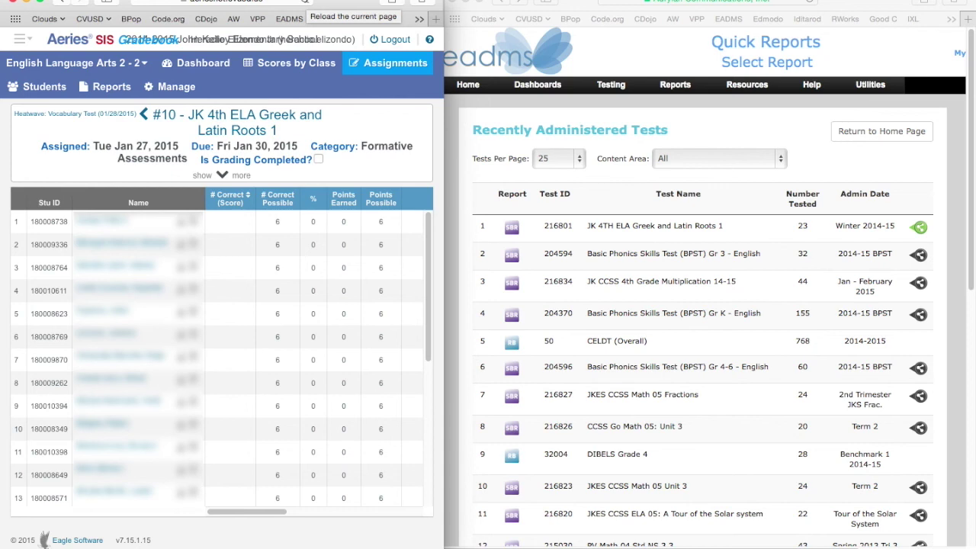
left_click(307, 4)
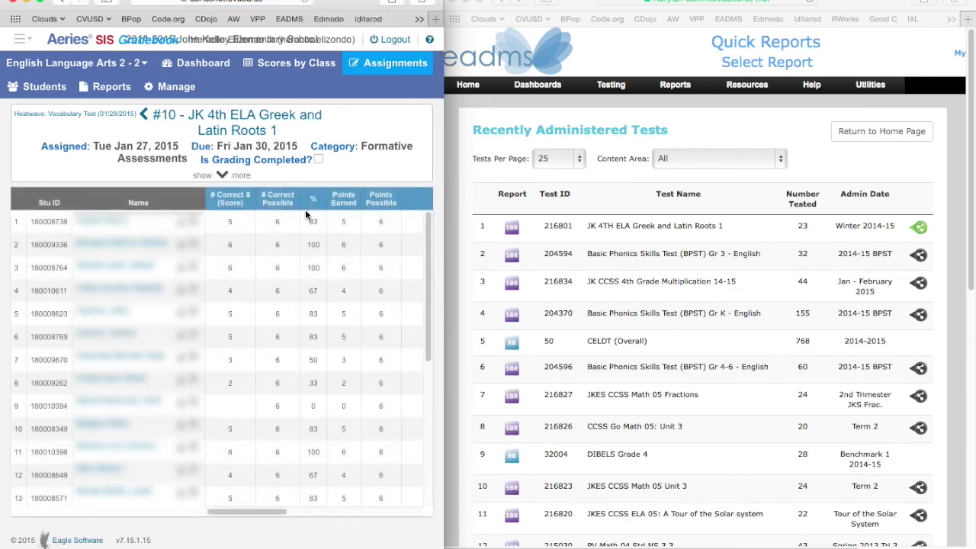
- Review the imported scores for all students in the JK 4th ELA Greek and Latin Roots 1 score sheet
scroll(230, 392, "down", 3)
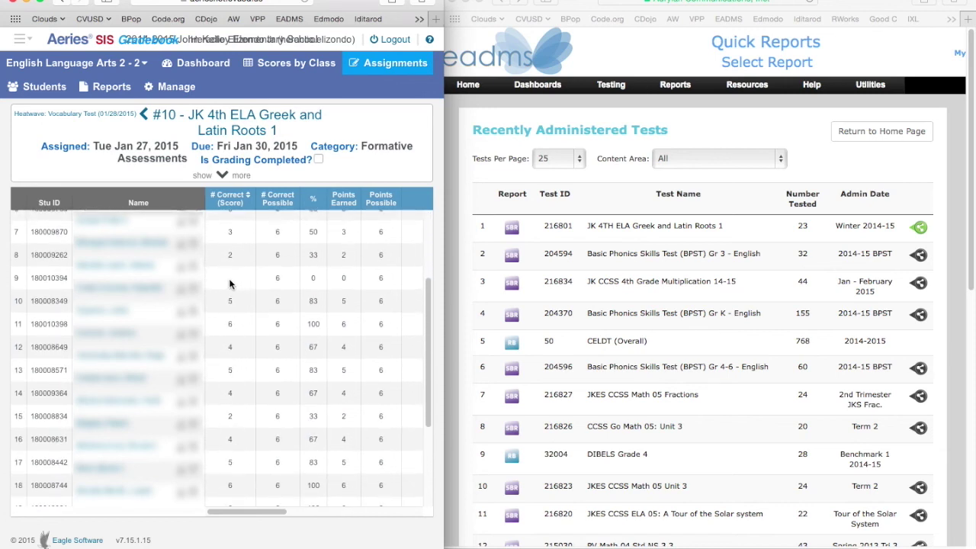
scroll(231, 283, "down", 3)
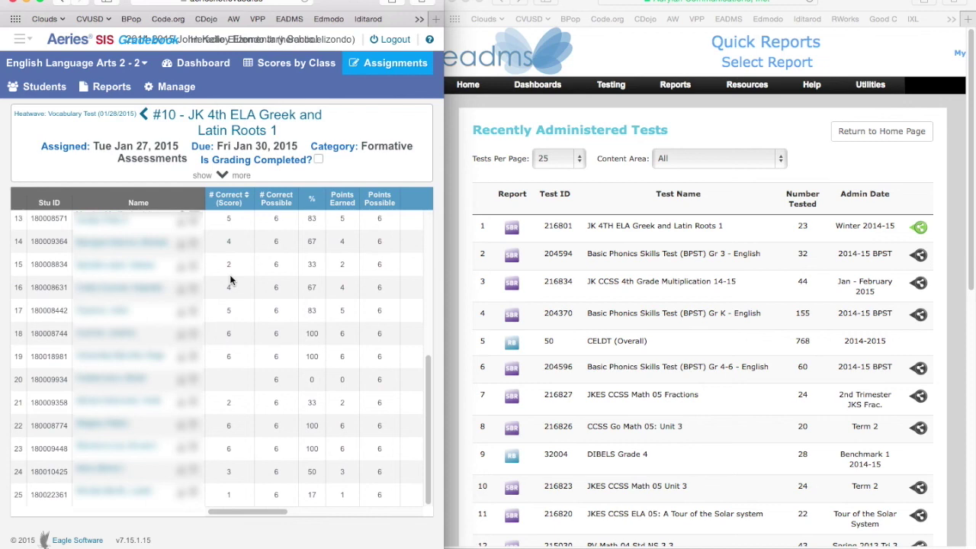
scroll(231, 282, "up", 6)
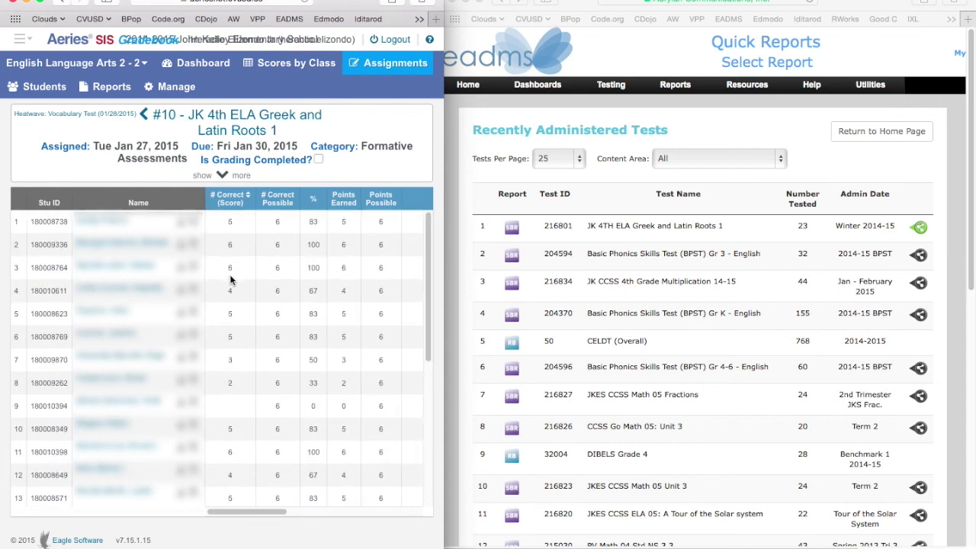